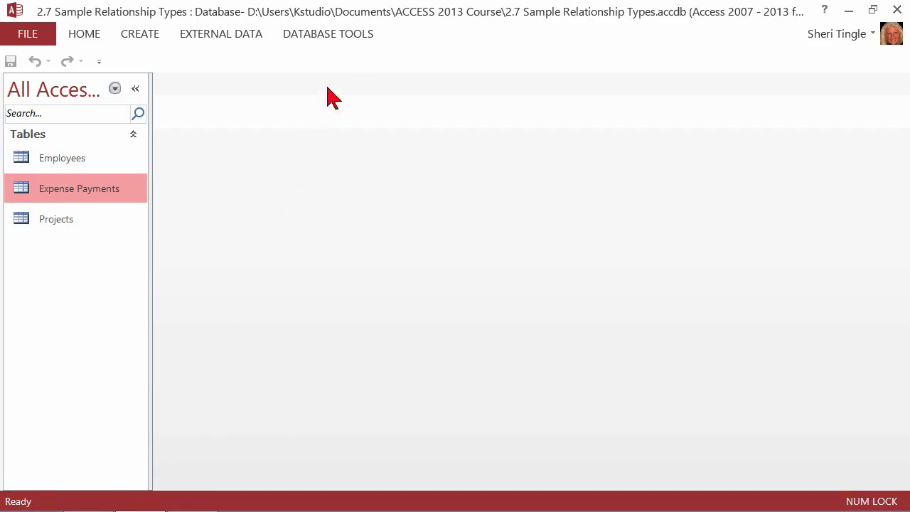
# Step: Open the database's Relationships window and add the Employees table to the layout through Show Table
pyautogui.click(341, 34)
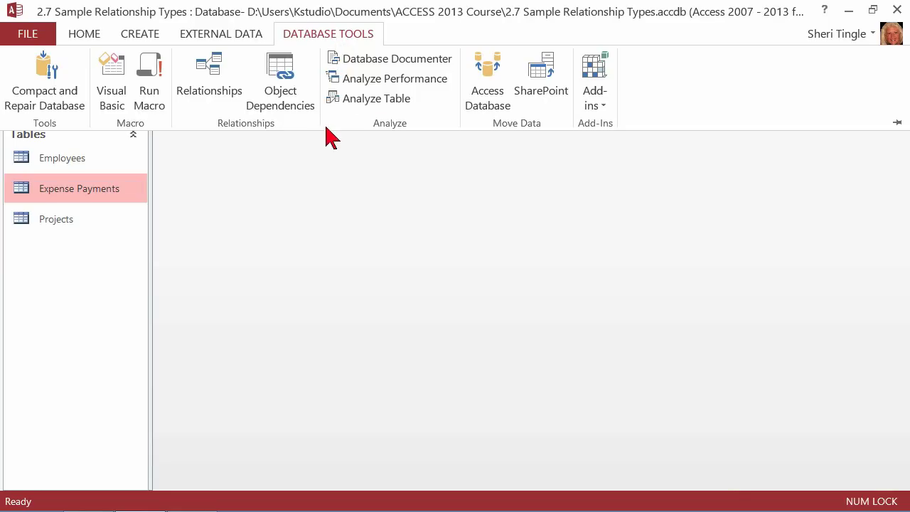
pyautogui.click(214, 103)
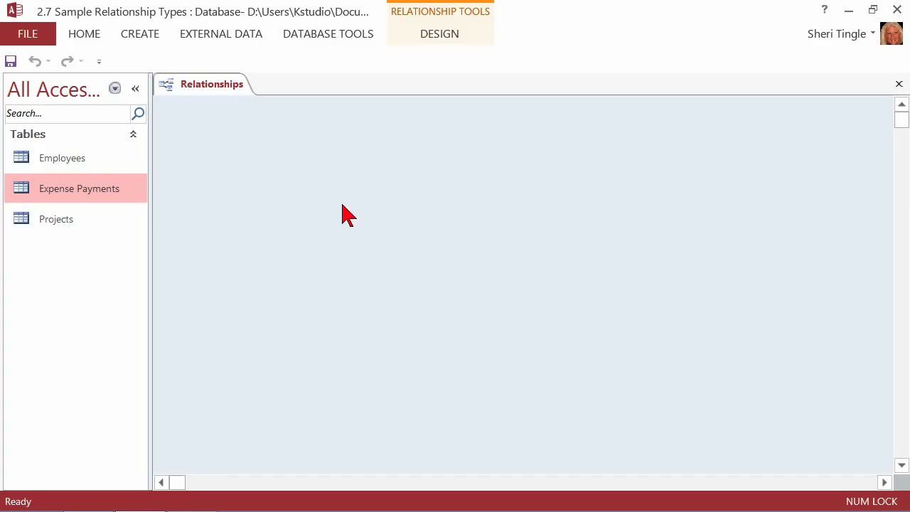
pyautogui.rightClick(345, 127)
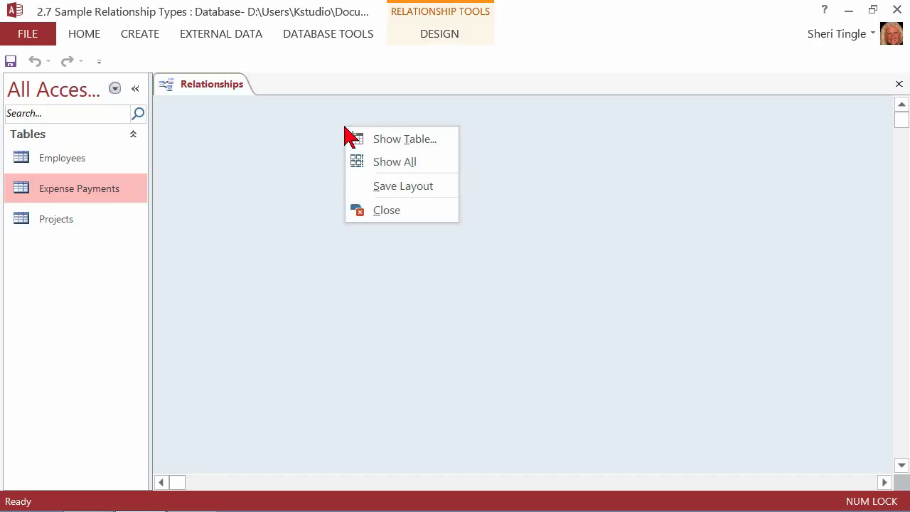
pyautogui.click(439, 148)
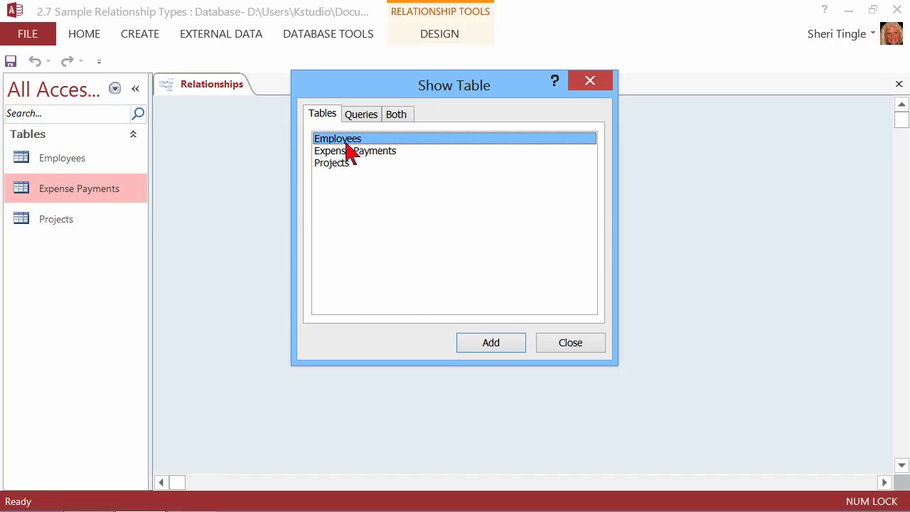
pyautogui.click(494, 344)
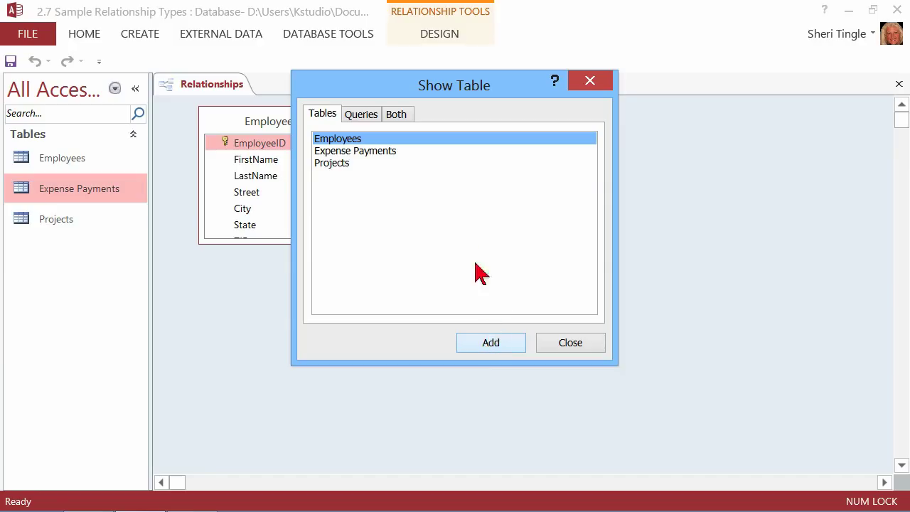
# Step: Add the Projects table to the relationships layout twice and close the Show Table dialog
pyautogui.click(338, 168)
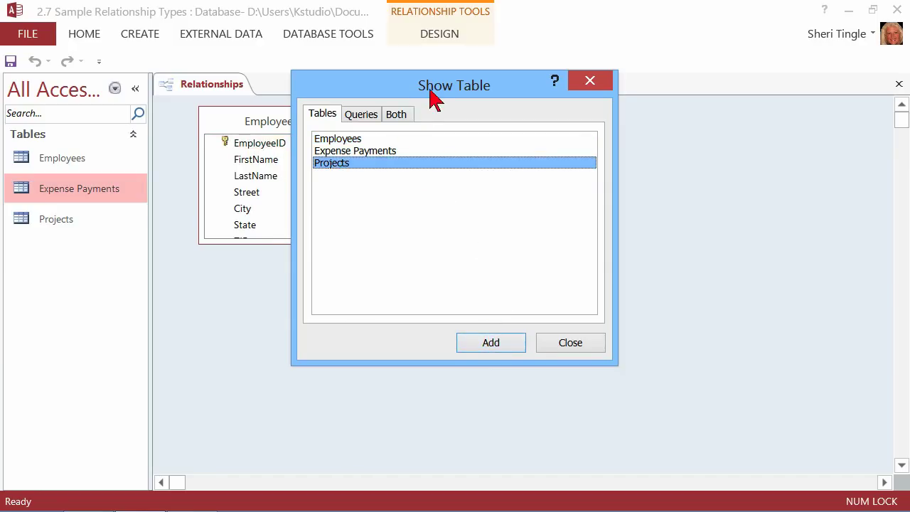
pyautogui.moveTo(430, 91); pyautogui.dragTo(495, 93)
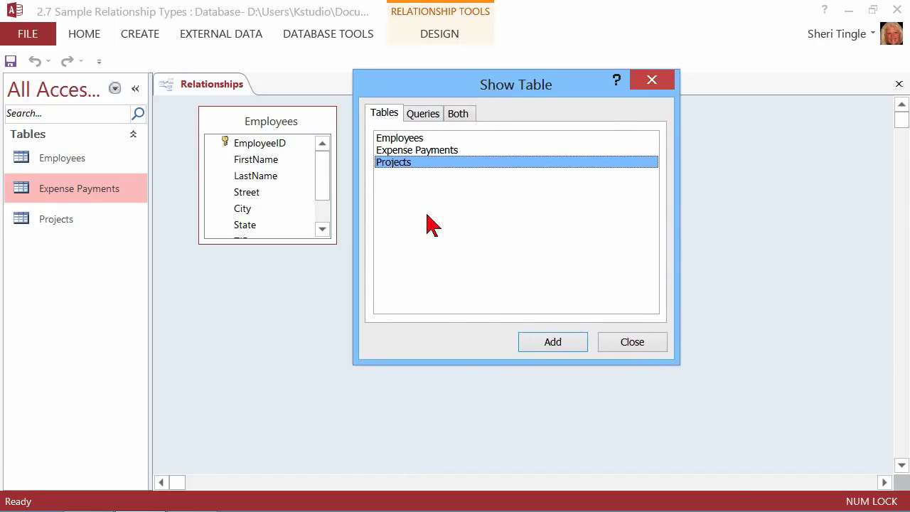
pyautogui.doubleClick(421, 168)
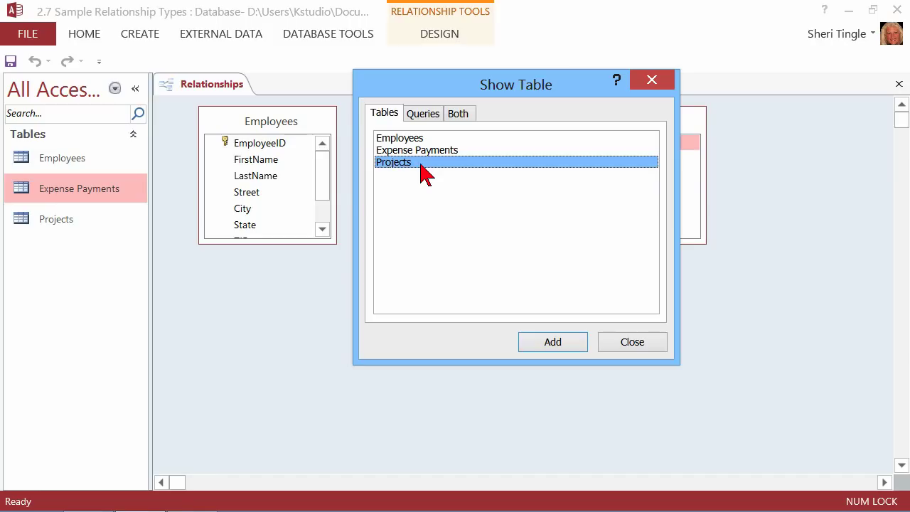
pyautogui.click(630, 349)
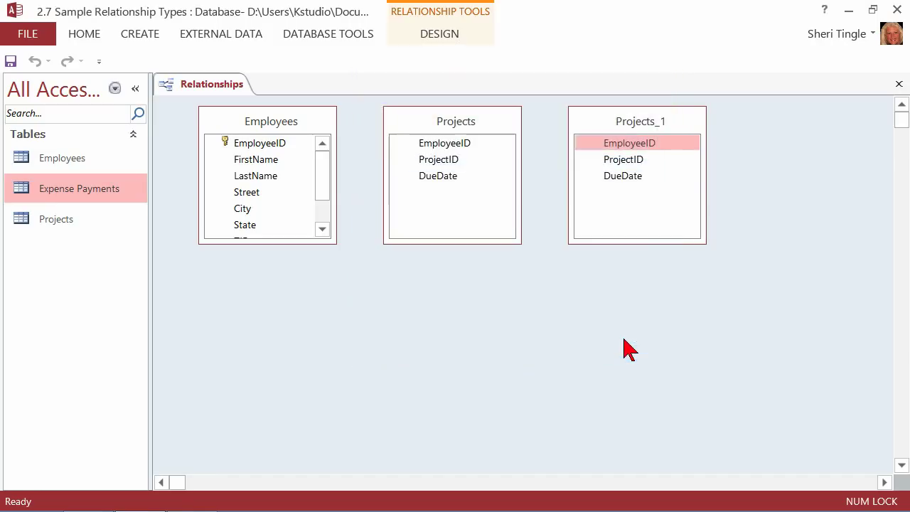
# Step: Remove the duplicate Projects_1 table from the relationships layout
pyautogui.click(620, 145)
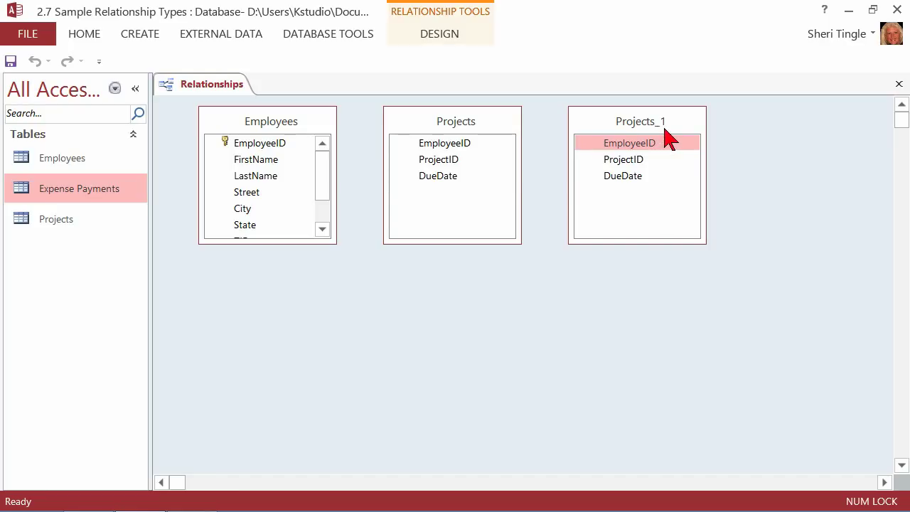
pyautogui.moveTo(668, 138); pyautogui.dragTo(609, 147)
pyautogui.press('Delete')
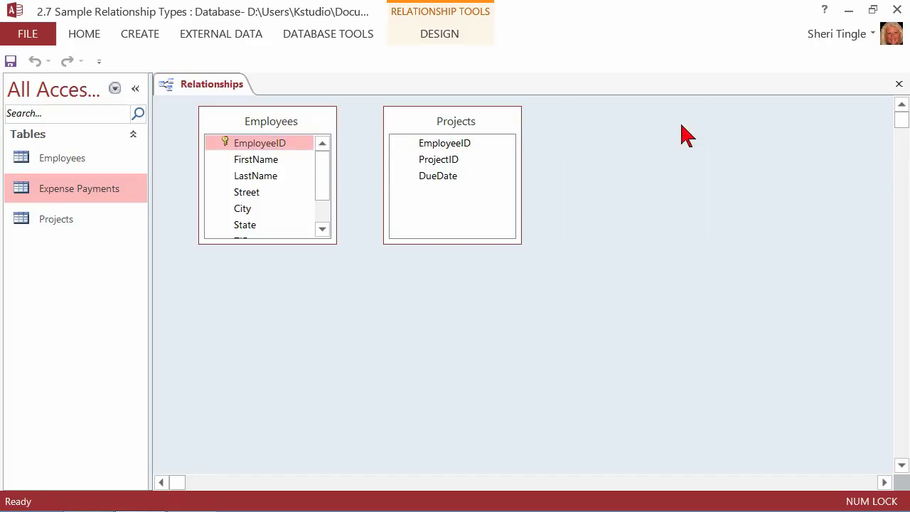
# Step: Move the Projects table farther from Employees and enlarge the Employees field list to show all its fields
pyautogui.moveTo(456, 126); pyautogui.dragTo(583, 131)
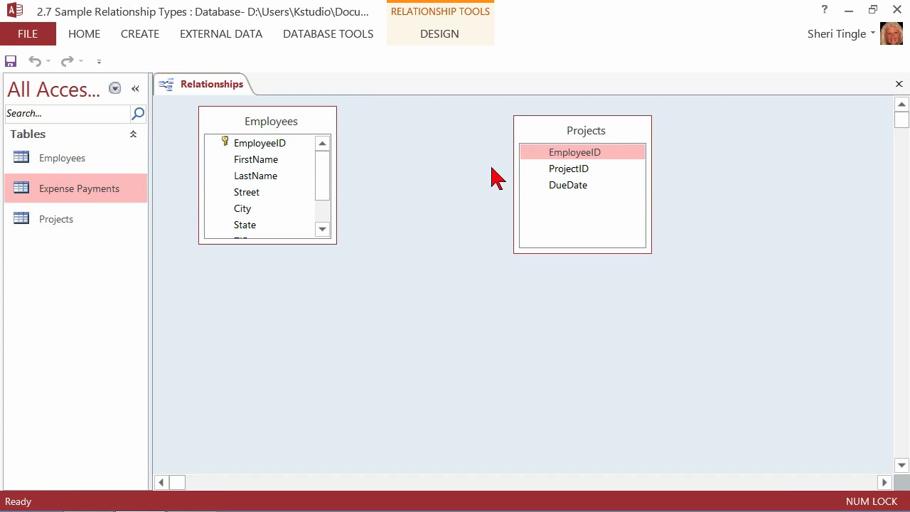
pyautogui.moveTo(327, 163)
pyautogui.mouseDown()
pyautogui.moveTo(328, 183)
pyautogui.moveTo(326, 152)
pyautogui.mouseUp()
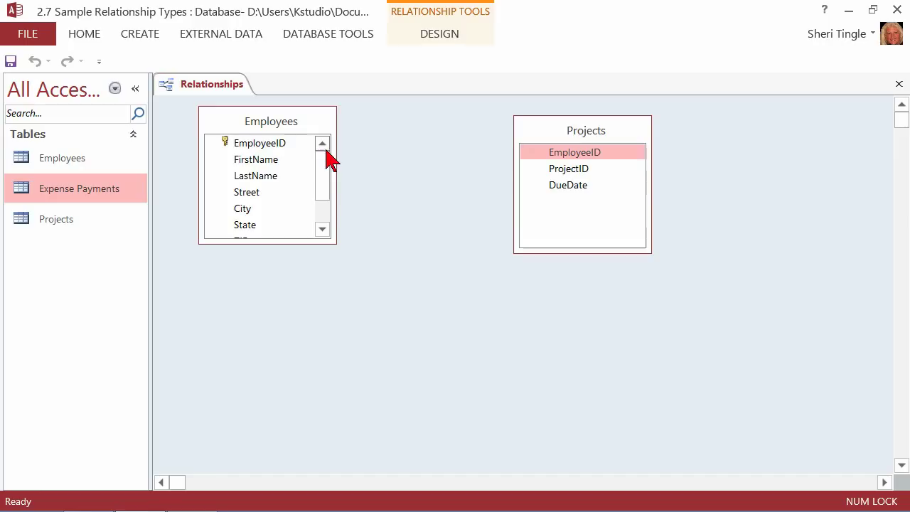
pyautogui.click(345, 253)
pyautogui.moveTo(346, 254); pyautogui.dragTo(399, 320)
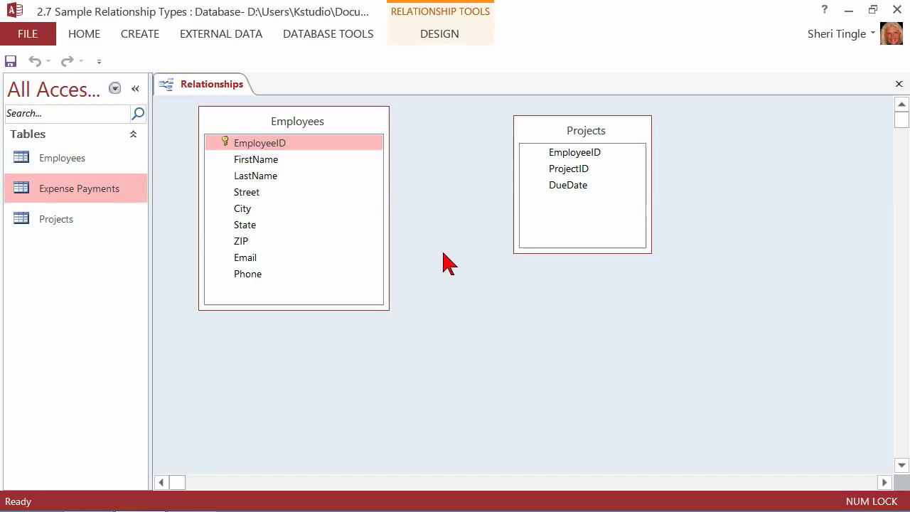
# Step: Remove the Projects table from the layout and add it back through Show Table
pyautogui.click(567, 150)
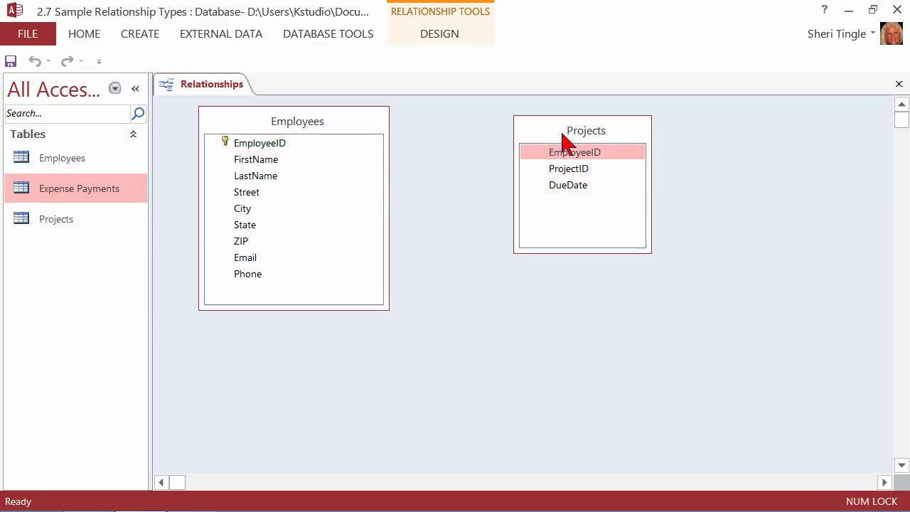
pyautogui.press('Delete')
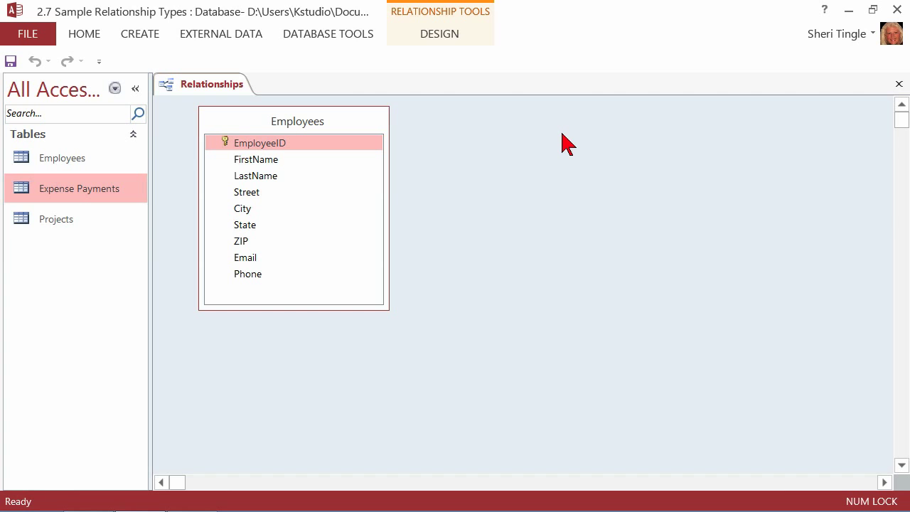
pyautogui.rightClick(429, 118)
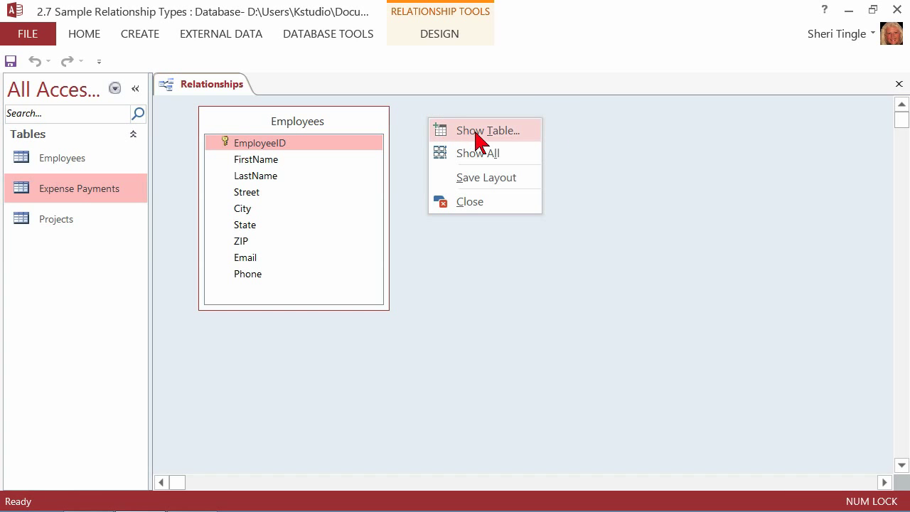
pyautogui.doubleClick(447, 34)
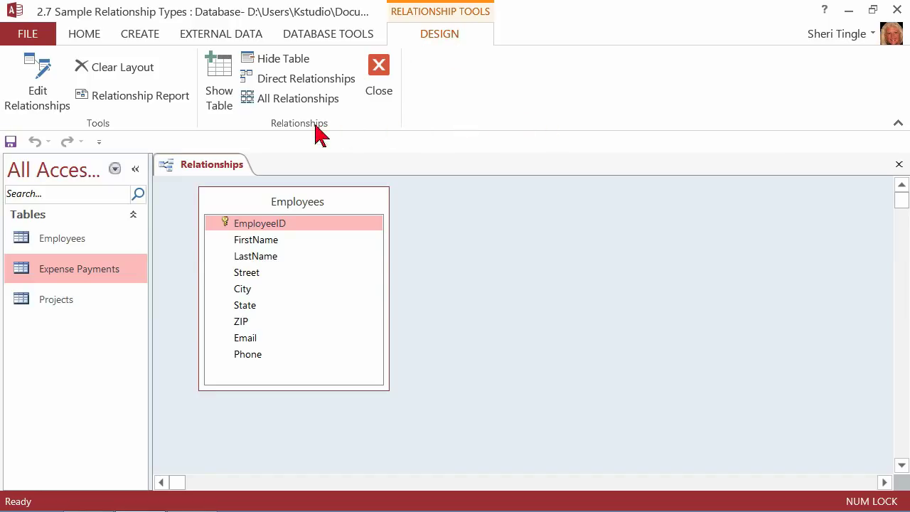
pyautogui.click(221, 93)
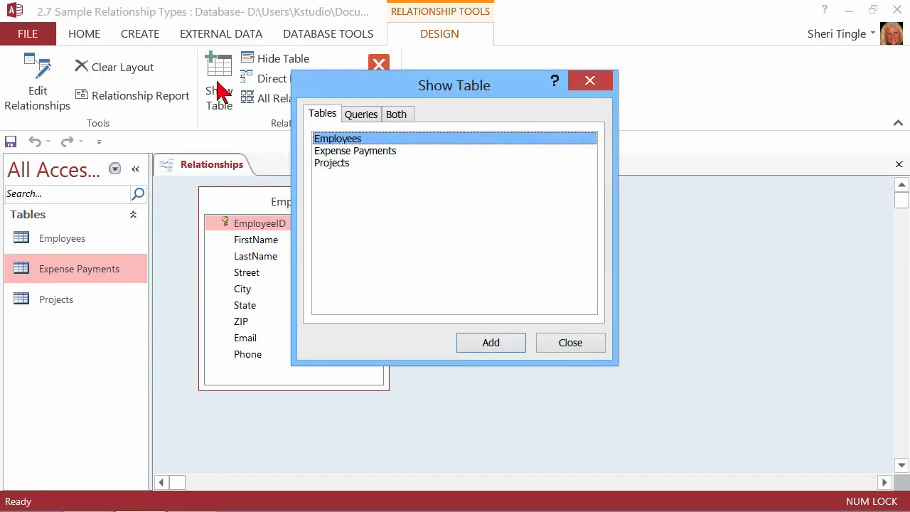
pyautogui.click(344, 164)
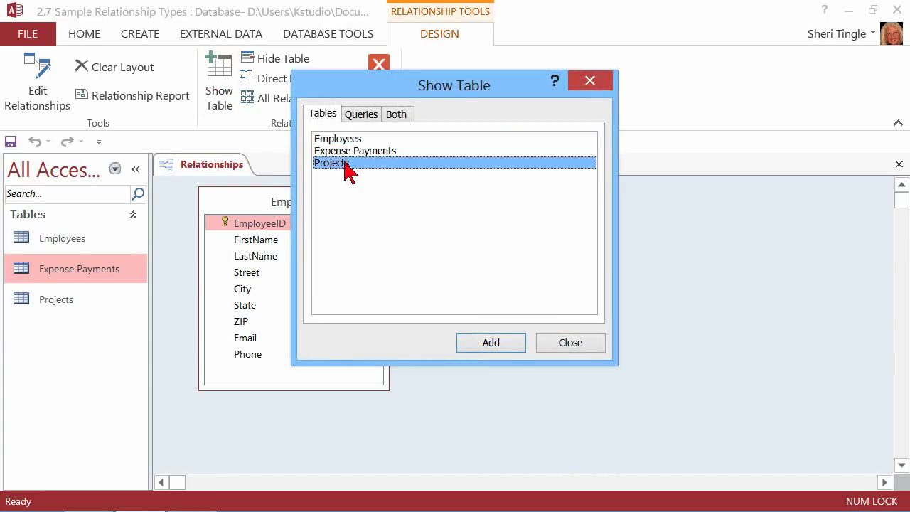
pyautogui.click(510, 348)
pyautogui.click(563, 344)
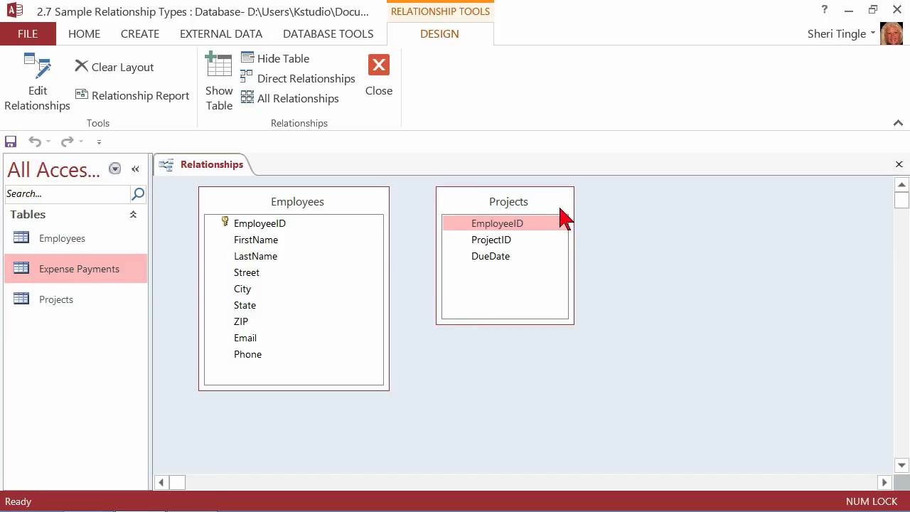
# Step: Create a relationship from EmployeeID in Employees to EmployeeID in Projects, without enforcing referential integrity
pyautogui.moveTo(541, 223); pyautogui.dragTo(259, 226)
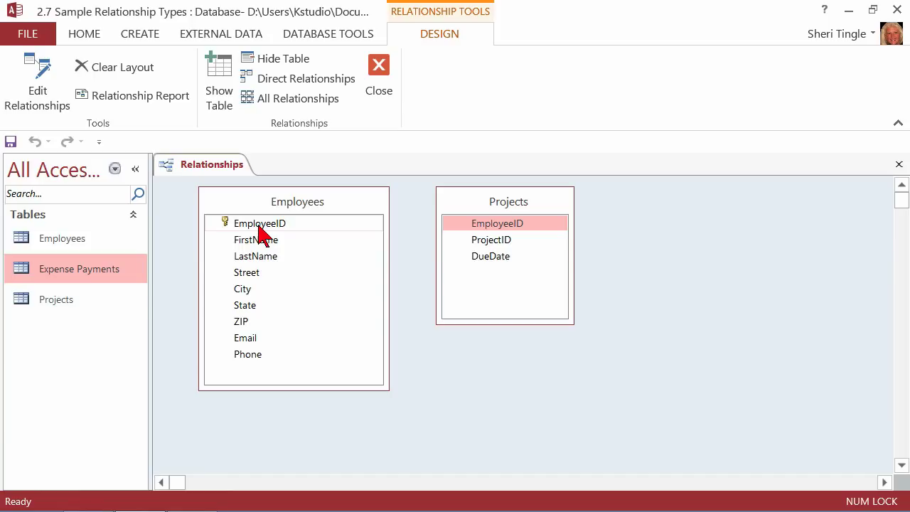
pyautogui.moveTo(258, 225); pyautogui.dragTo(269, 234)
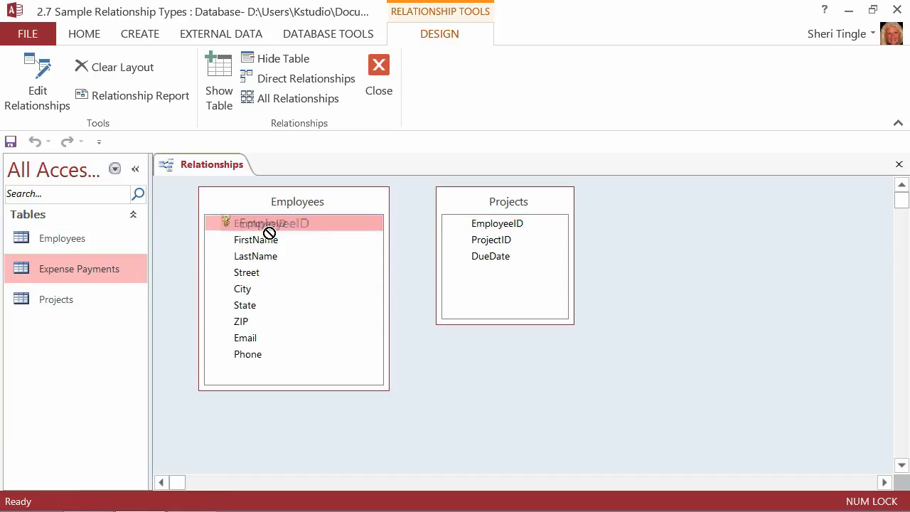
pyautogui.moveTo(269, 233); pyautogui.dragTo(288, 248)
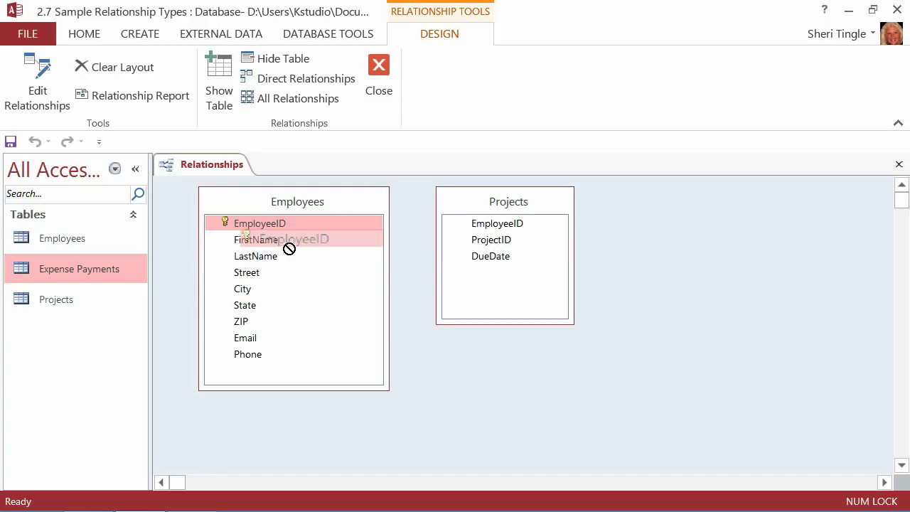
pyautogui.moveTo(289, 248); pyautogui.dragTo(286, 325)
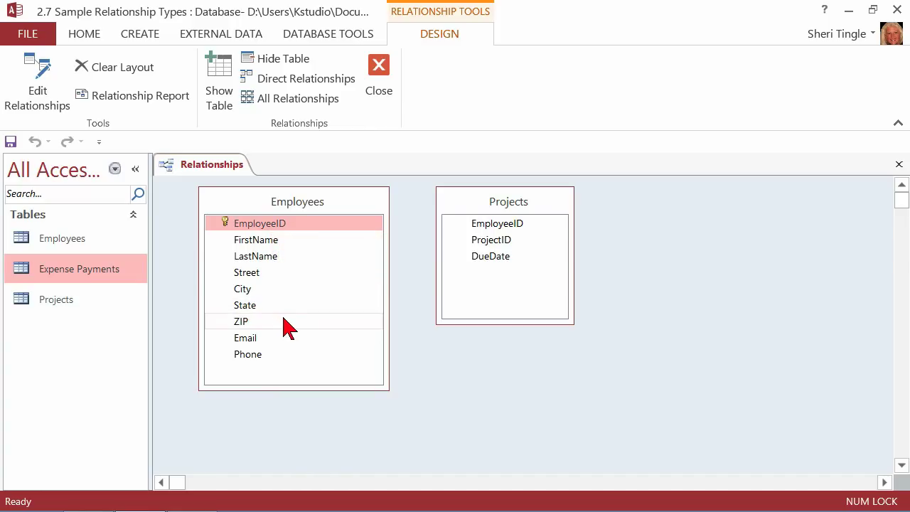
pyautogui.moveTo(294, 229); pyautogui.dragTo(504, 261)
pyautogui.moveTo(502, 254); pyautogui.dragTo(509, 229)
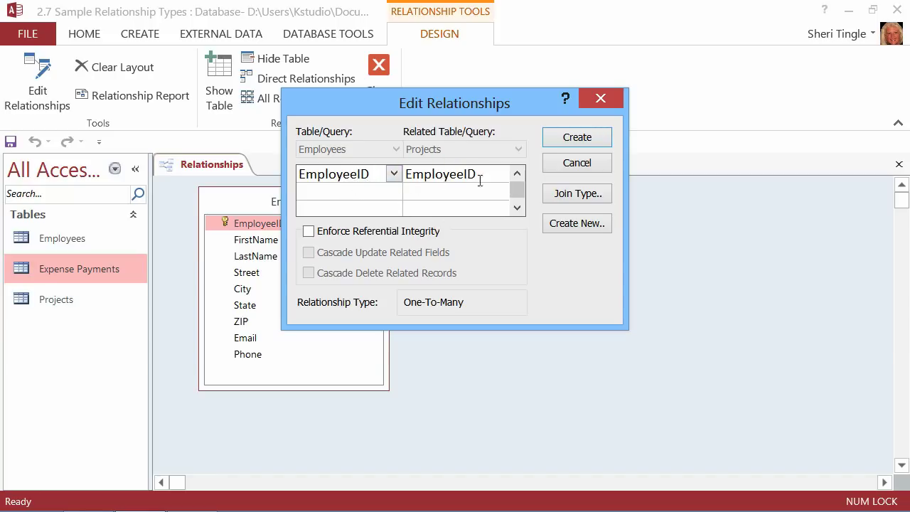
pyautogui.click(606, 145)
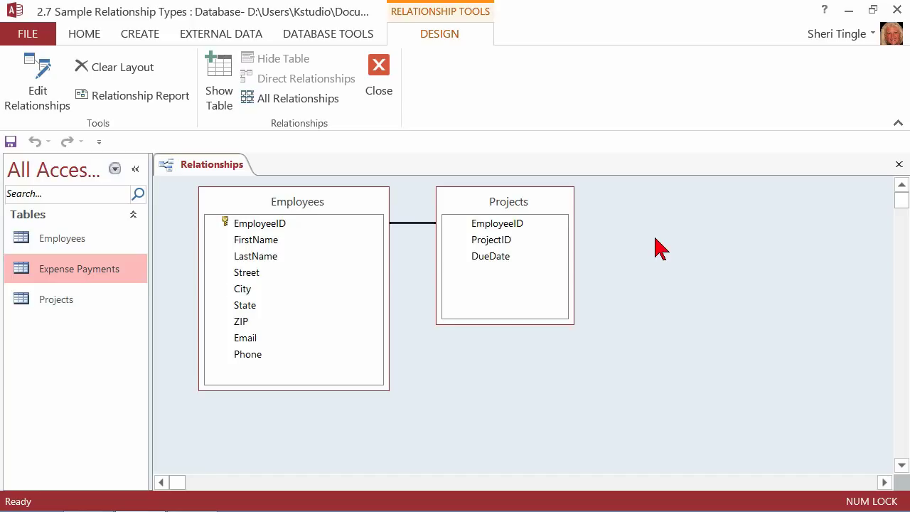
# Step: Move the Projects table slightly lower and farther away from the Employees table
pyautogui.moveTo(524, 209); pyautogui.dragTo(567, 246)
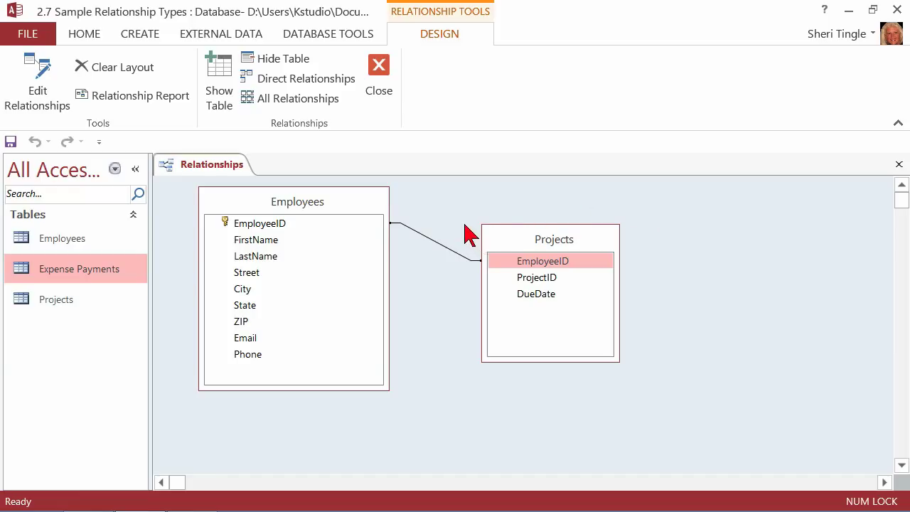
# Step: Delete the relationship between the Employees and Projects tables permanently from the database
pyautogui.click(432, 241)
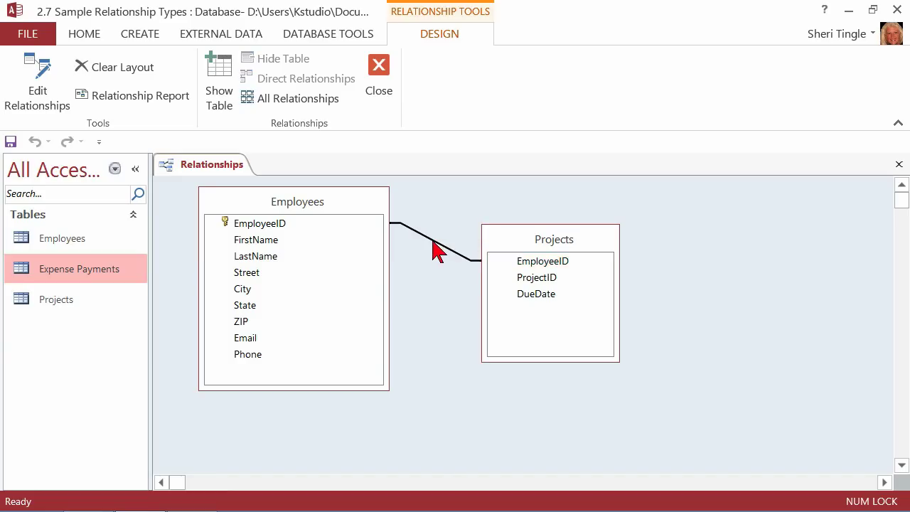
pyautogui.press('Delete')
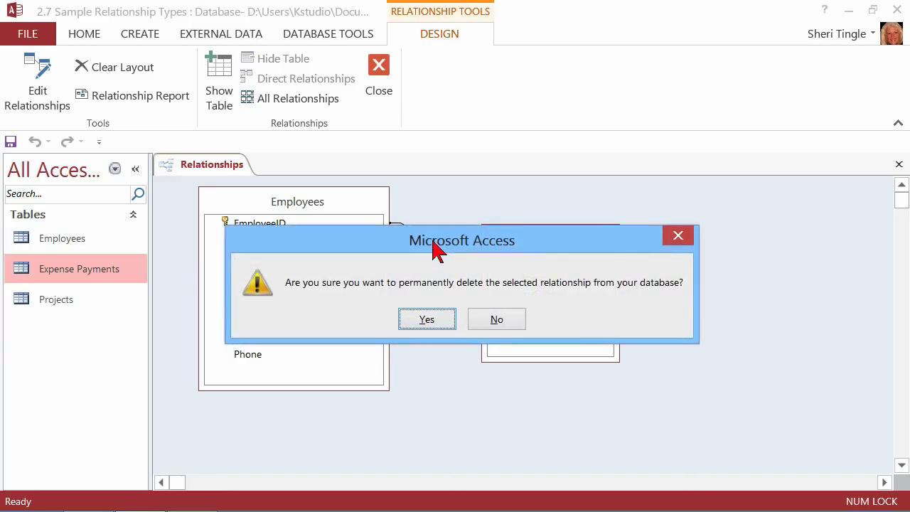
pyautogui.click(427, 318)
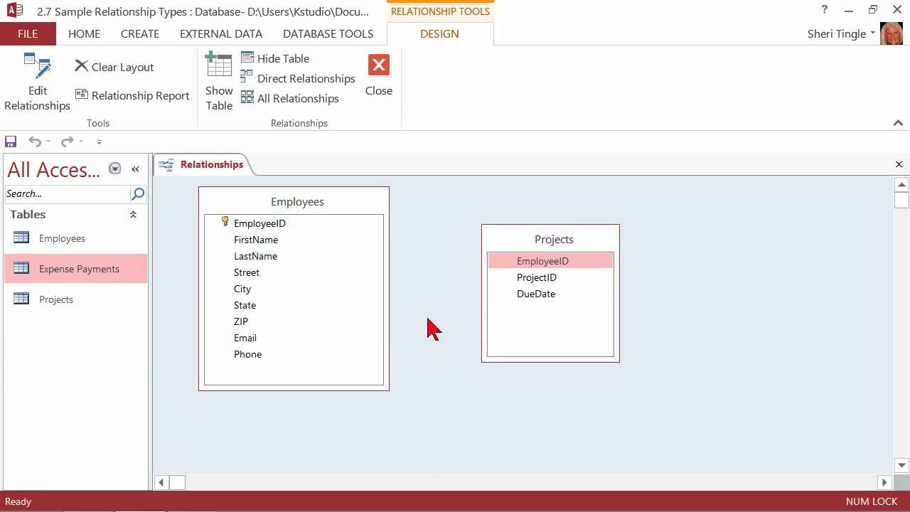
# Step: Relate EmployeeID in Employees to DueDate in Projects, switch the related field to EmployeeID, and create the relationship
pyautogui.click(274, 223)
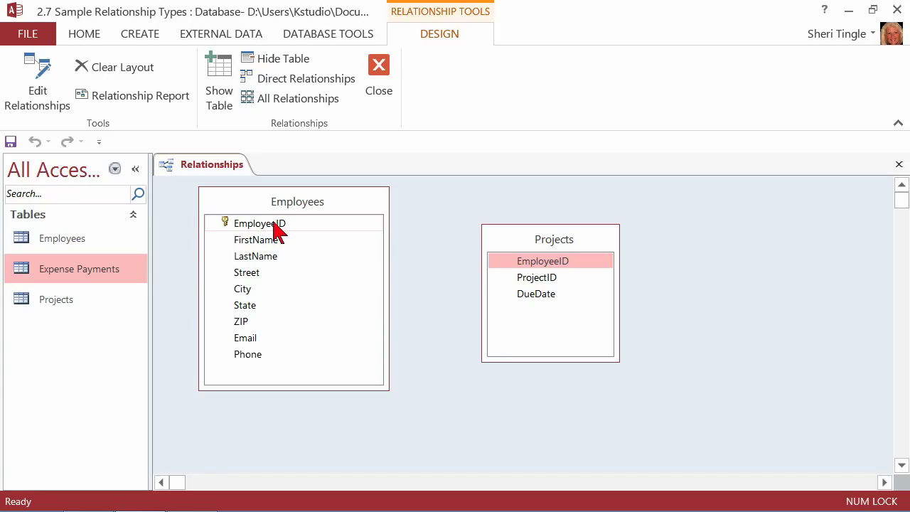
pyautogui.moveTo(276, 223); pyautogui.dragTo(545, 305)
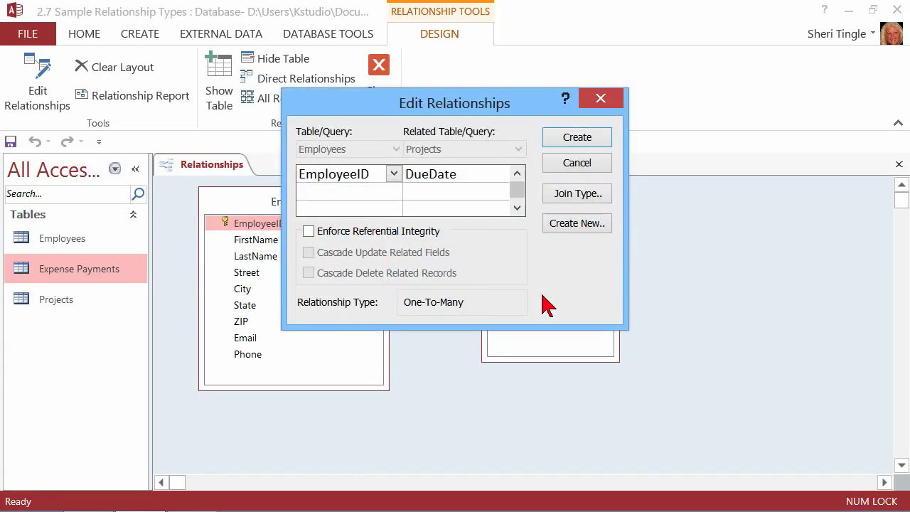
pyautogui.click(460, 179)
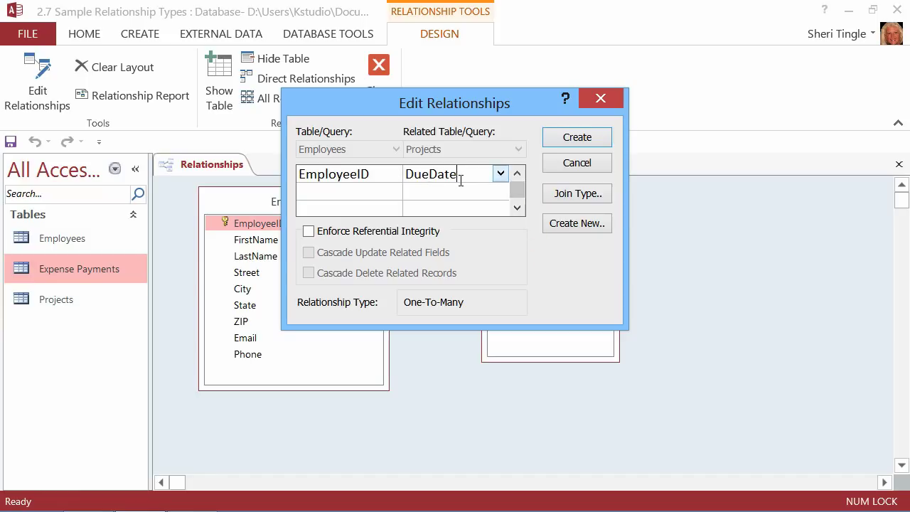
pyautogui.click(501, 174)
pyautogui.click(491, 193)
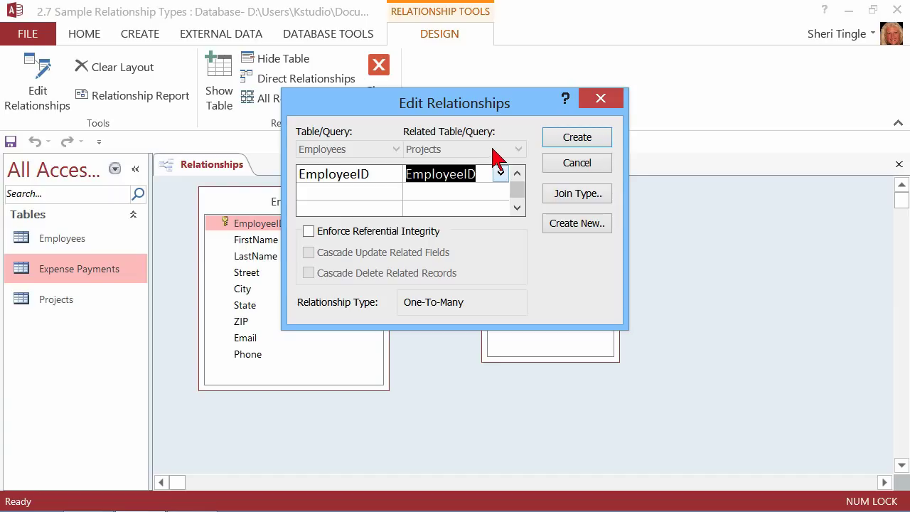
pyautogui.click(599, 149)
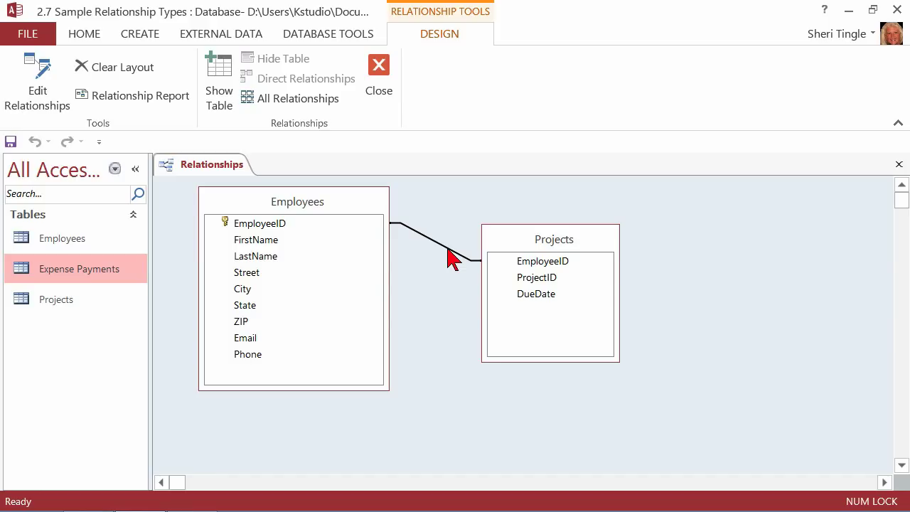
# Step: Open the Employees–Projects relationship for editing to review its settings, and cancel without changing anything
pyautogui.rightClick(448, 253)
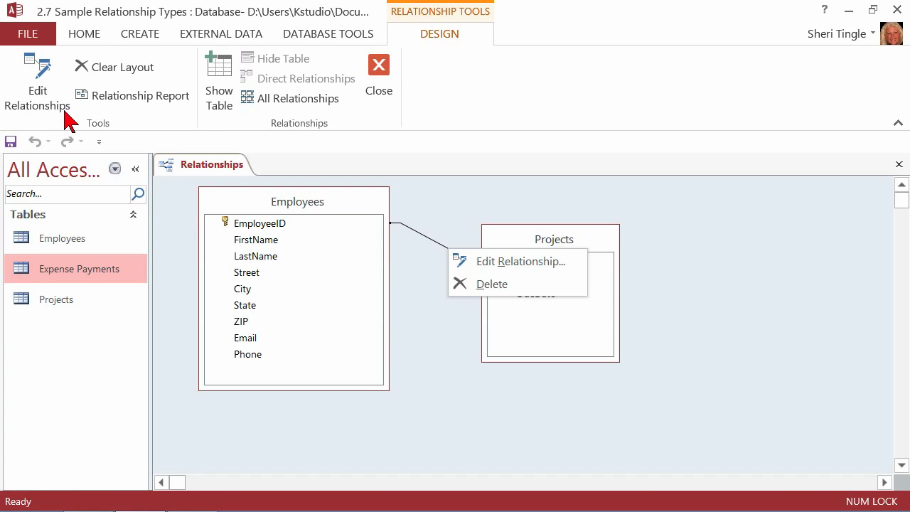
pyautogui.click(496, 262)
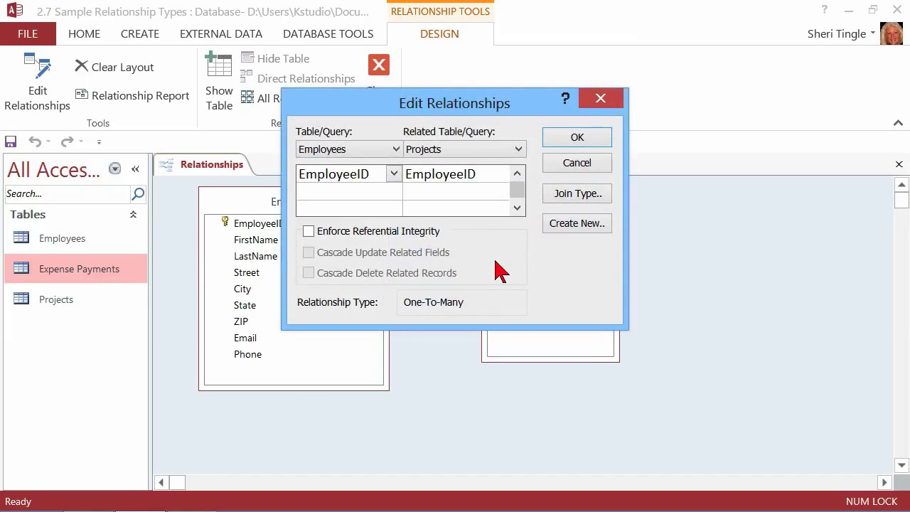
pyautogui.click(577, 163)
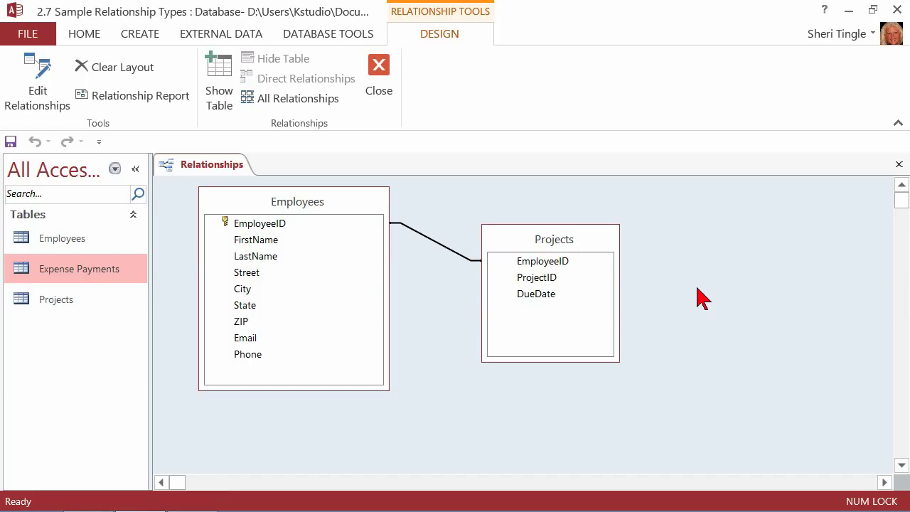
# Step: Switch to the slide presentation showing the Relationship Rules
pyautogui.hotkey('alt', 'Tab')
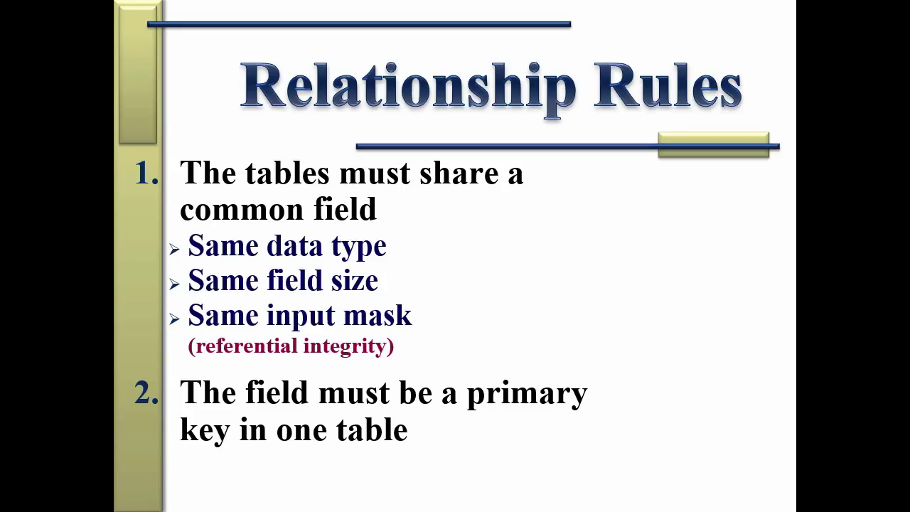